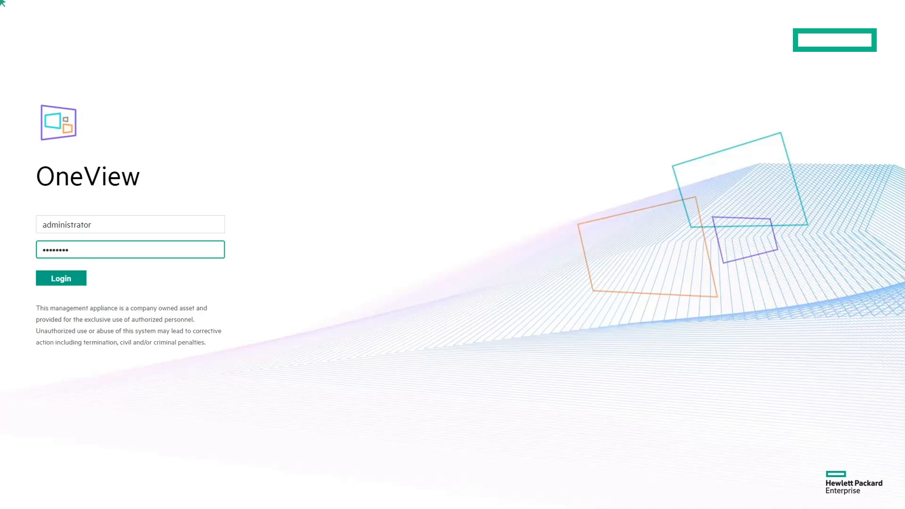
Step: Log in to the appliance and open its security settings for editing
{"action": "left_click", "coordinate": [67, 283]}
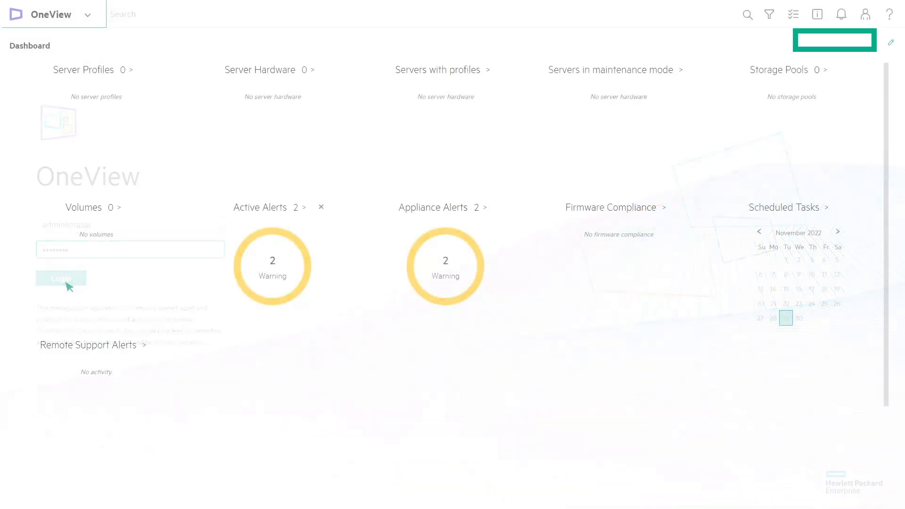
{"action": "left_click", "coordinate": [90, 23]}
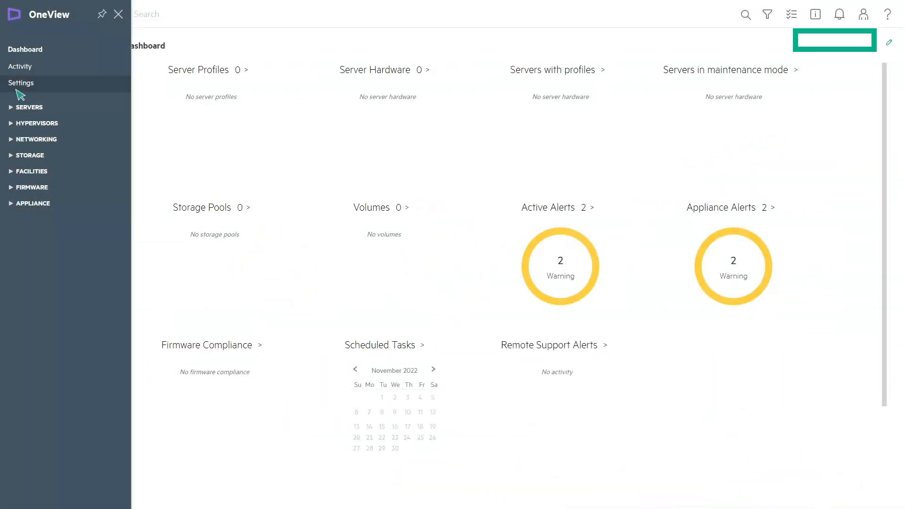
{"action": "left_click", "coordinate": [18, 90]}
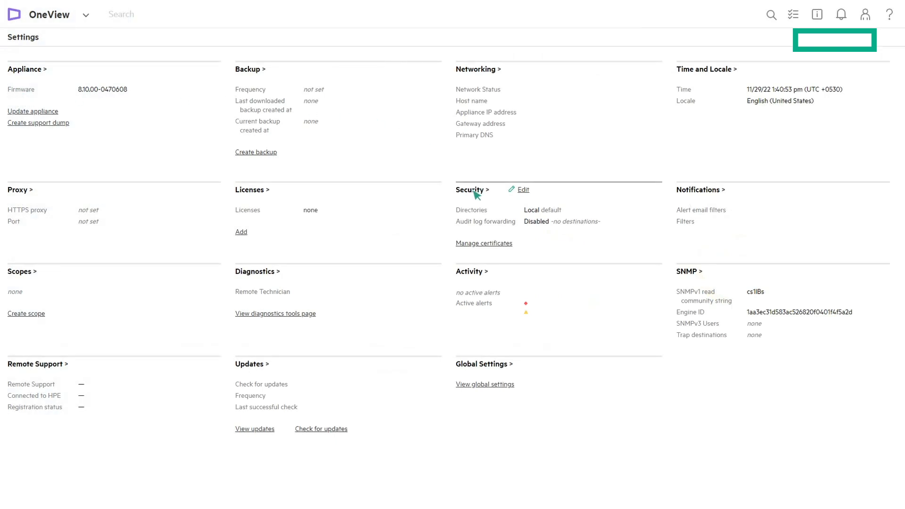
{"action": "left_click", "coordinate": [474, 191]}
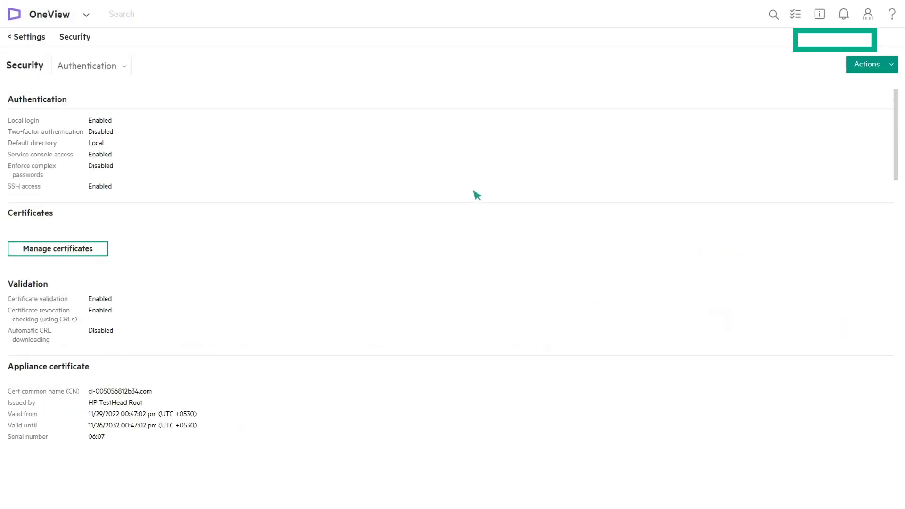
{"action": "left_click", "coordinate": [892, 69]}
{"action": "left_click", "coordinate": [779, 84]}
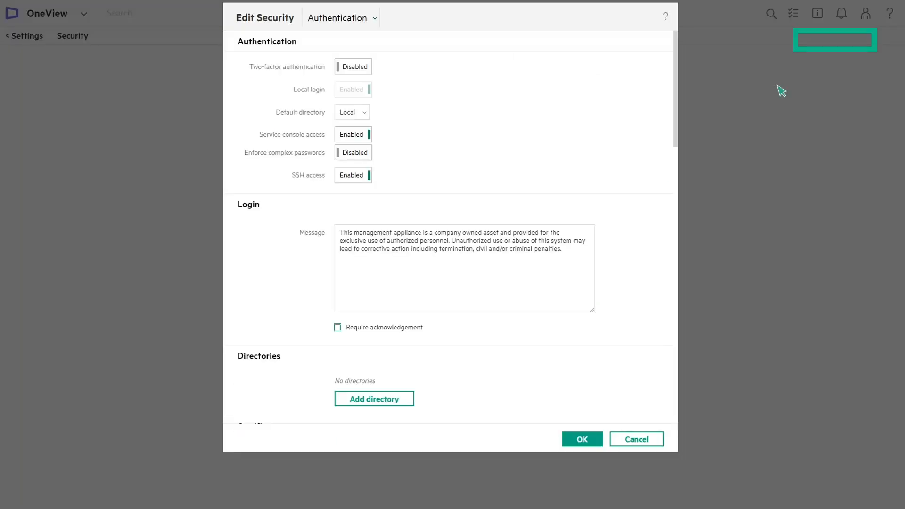
Step: Start a new entry under Directories named Demo_AD, of type Active Directory, with base DN dc=asiapacific,dc=cpqcorp,dc=net
{"action": "left_click", "coordinate": [376, 27]}
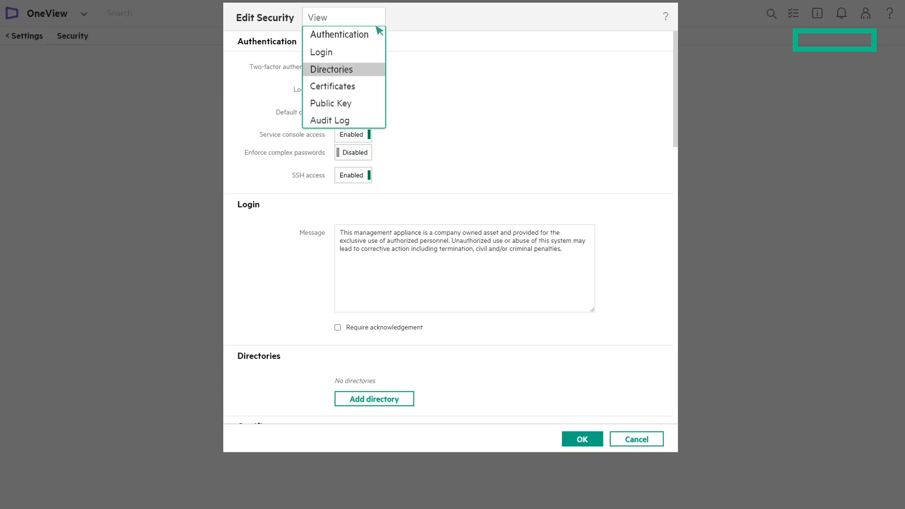
{"action": "left_click", "coordinate": [350, 74]}
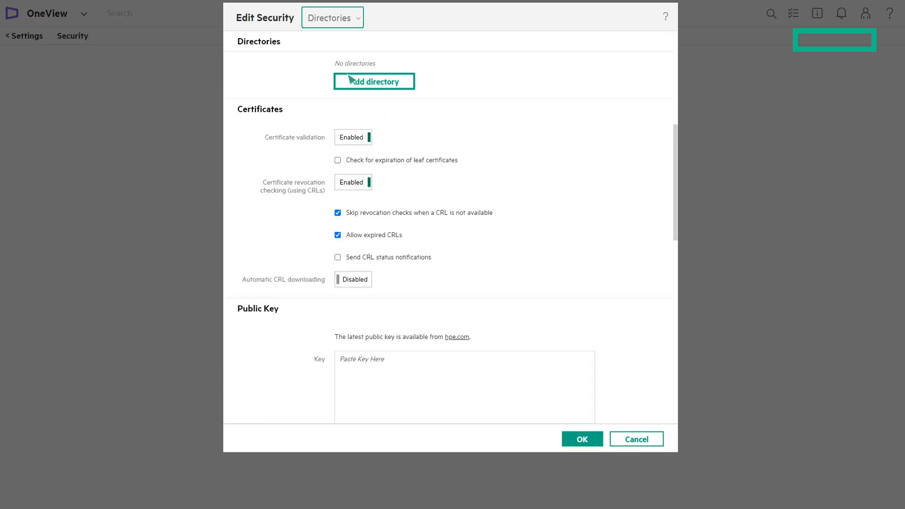
{"action": "left_click", "coordinate": [351, 80]}
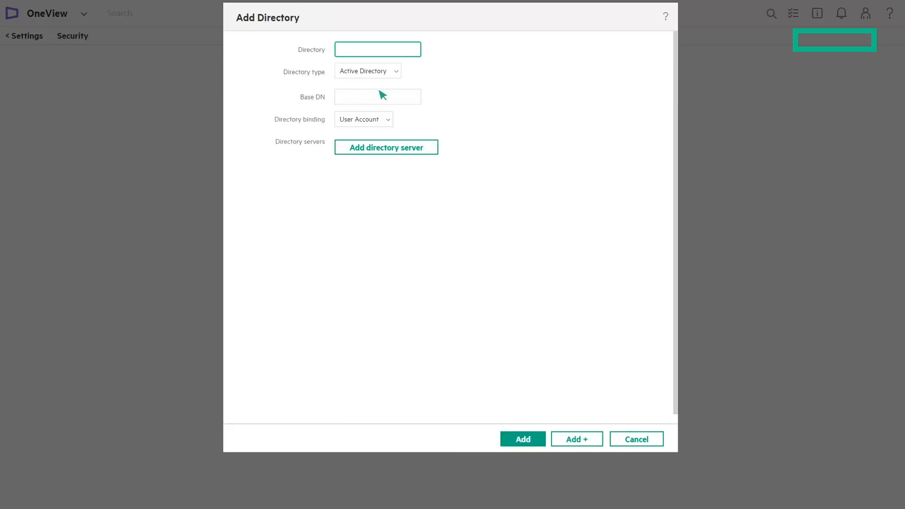
{"action": "type", "text": "Demo_AD"}
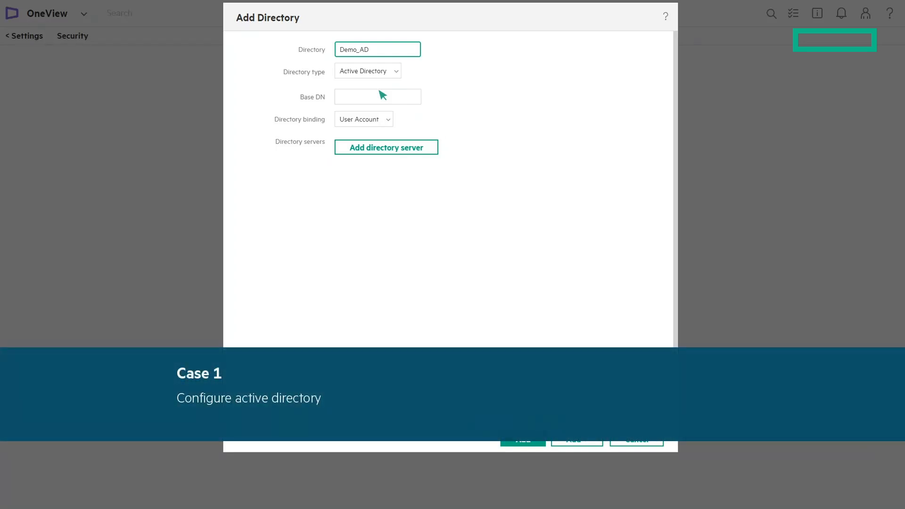
{"action": "left_click", "coordinate": [388, 73]}
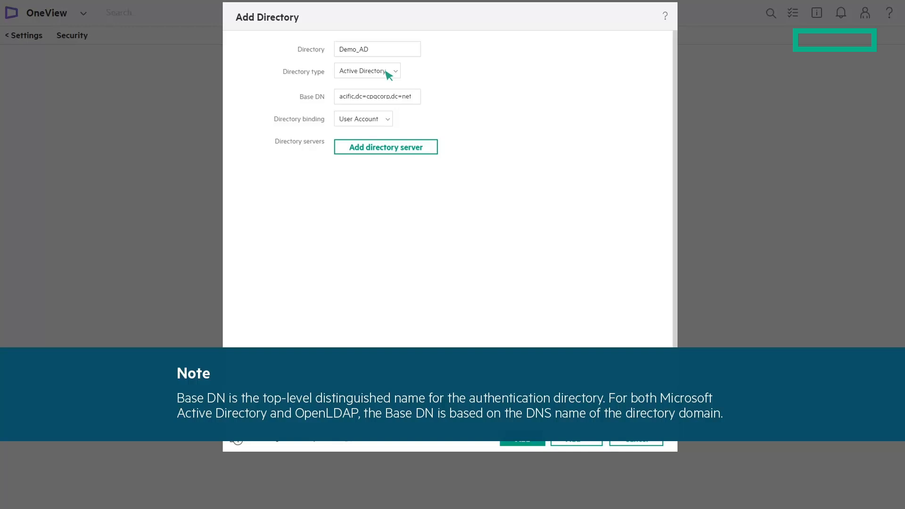
Step: Set the directory binding to Service Account and enter the service account's user name and password
{"action": "left_click", "coordinate": [386, 121]}
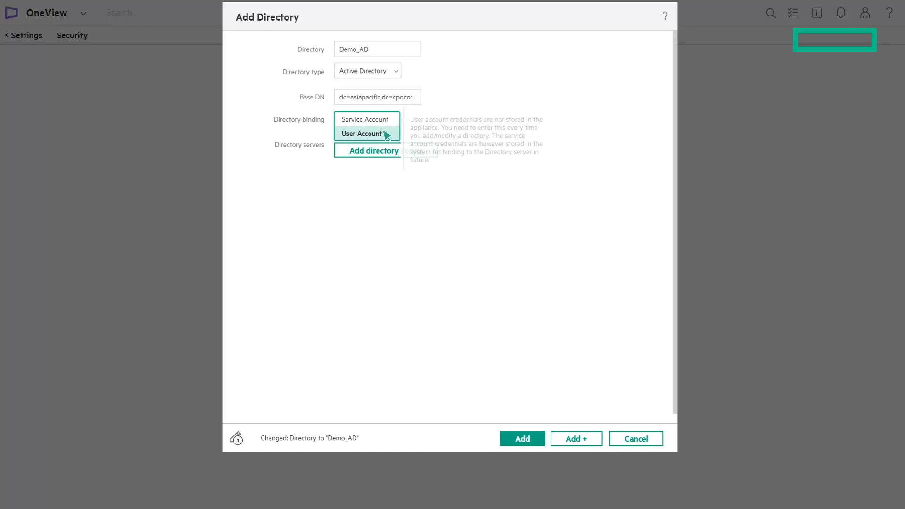
{"action": "left_click", "coordinate": [361, 134]}
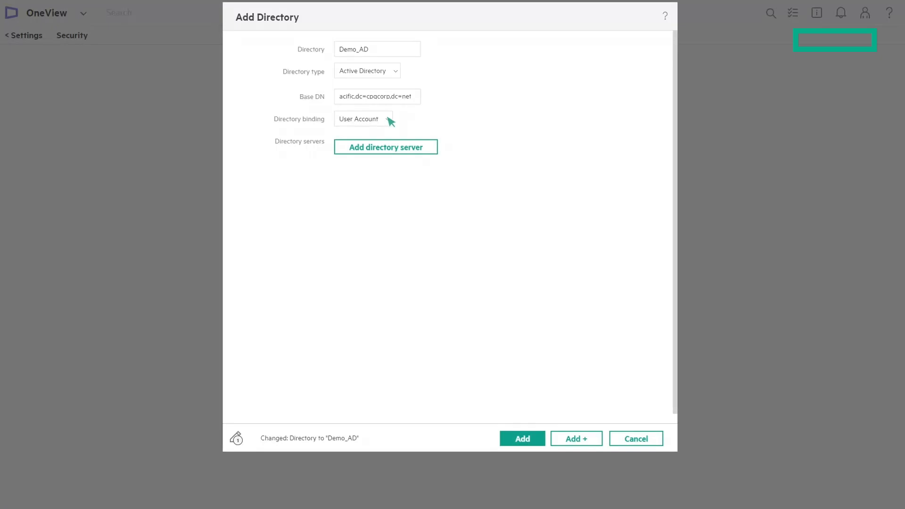
{"action": "left_click", "coordinate": [390, 121]}
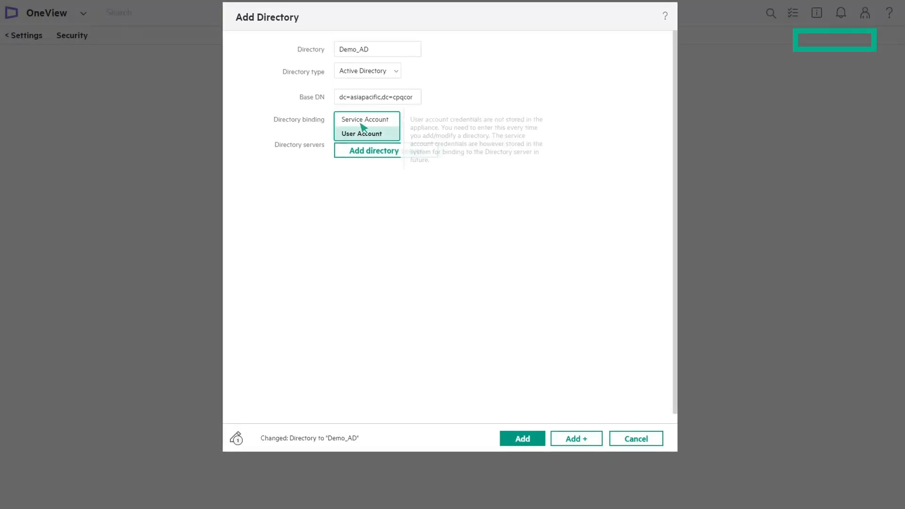
{"action": "left_click", "coordinate": [363, 120]}
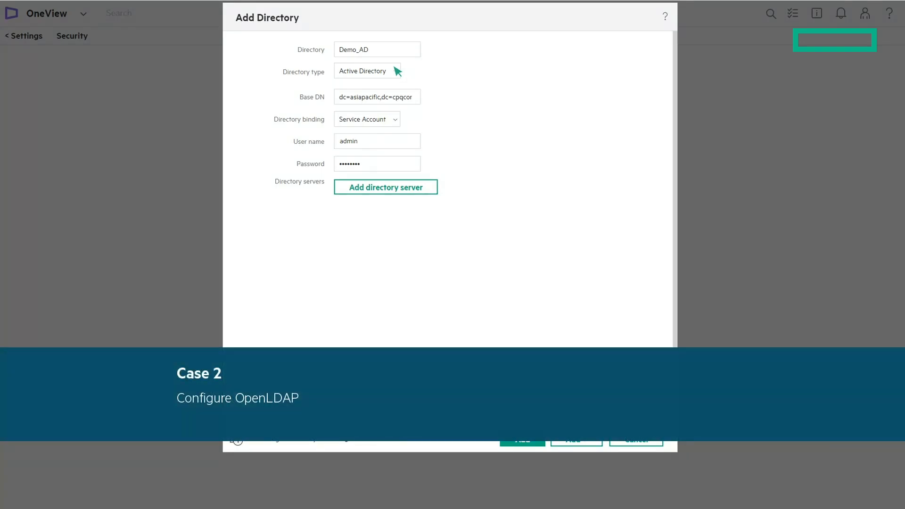
Step: Set the directory type to OpenLDAP, with user naming attribute CN and organizational unit OU=Groups
{"action": "left_click", "coordinate": [398, 71]}
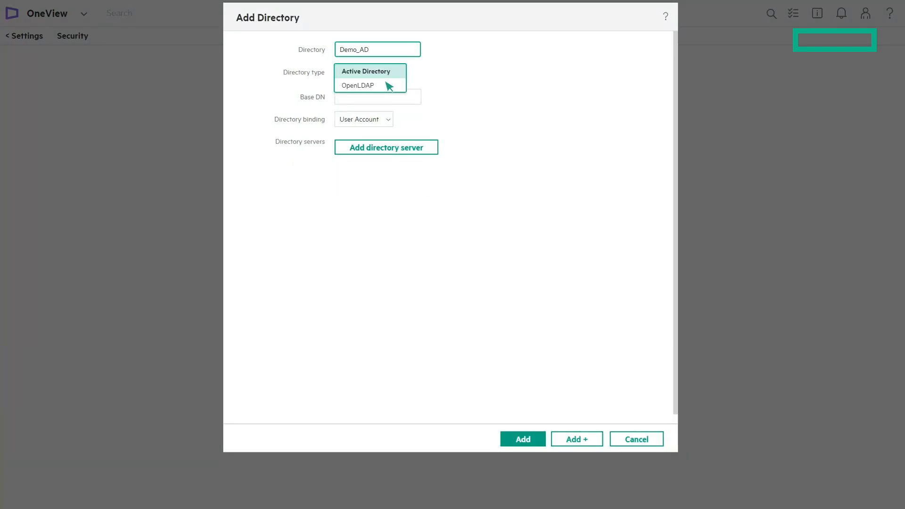
{"action": "left_click", "coordinate": [389, 85]}
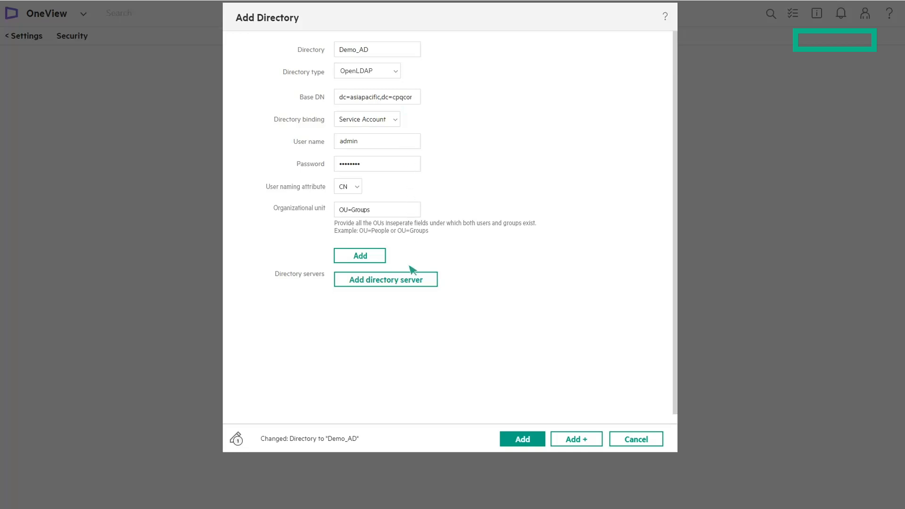
Step: Add a directory server with IP address 10.10.10.10 and directory server port 636
{"action": "left_click", "coordinate": [413, 281]}
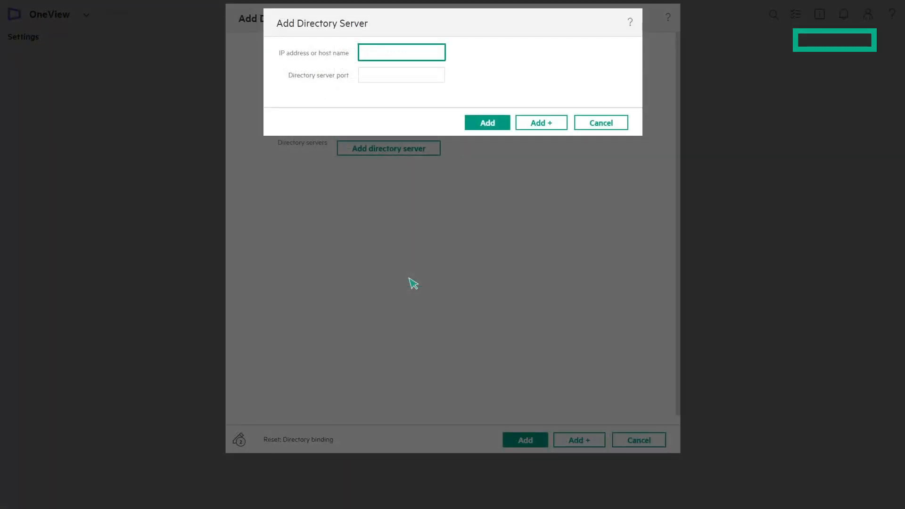
{"action": "type", "text": "10.10.10.10"}
{"action": "key", "text": "Tab"}
{"action": "type", "text": "636"}
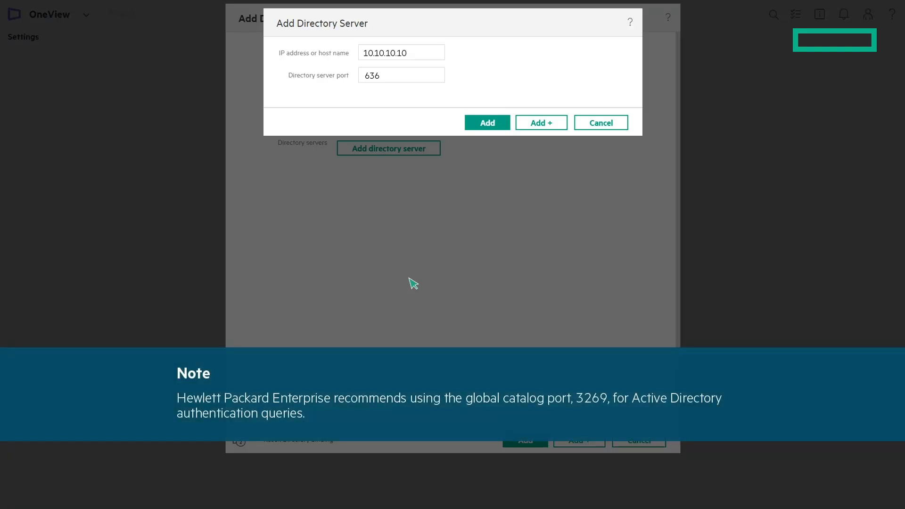
{"action": "left_click", "coordinate": [490, 123]}
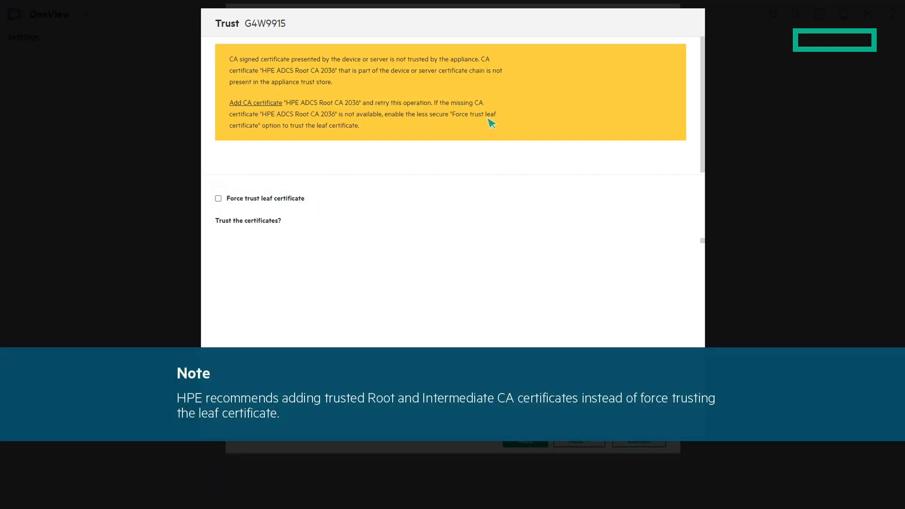
Step: Paste, validate and add the missing CA certificate for the directory server, and save the Demo_AD directory
{"action": "left_click", "coordinate": [258, 103]}
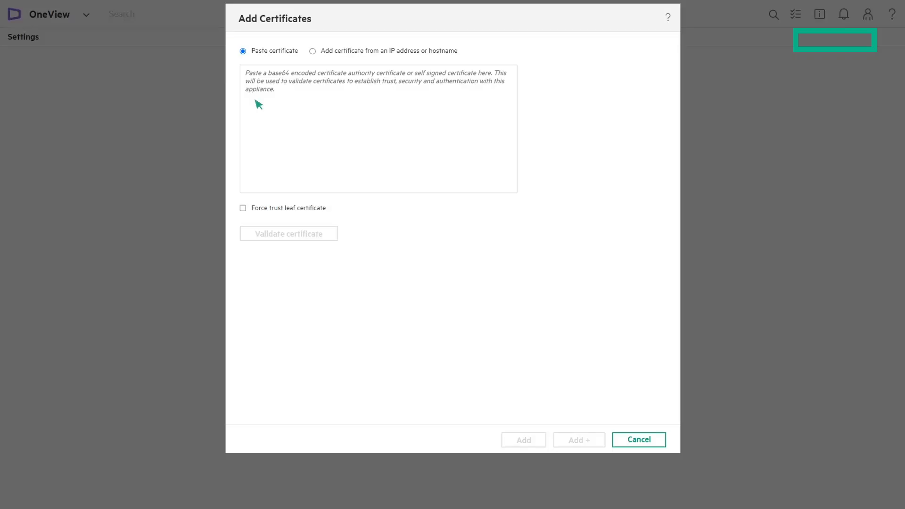
{"action": "left_click", "coordinate": [246, 75]}
{"action": "key", "text": "ctrl+v"}
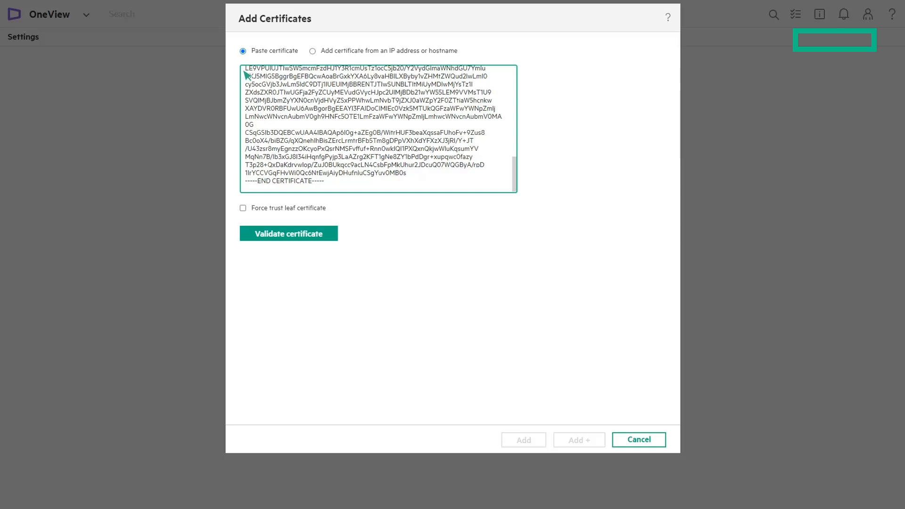
{"action": "left_click", "coordinate": [294, 234]}
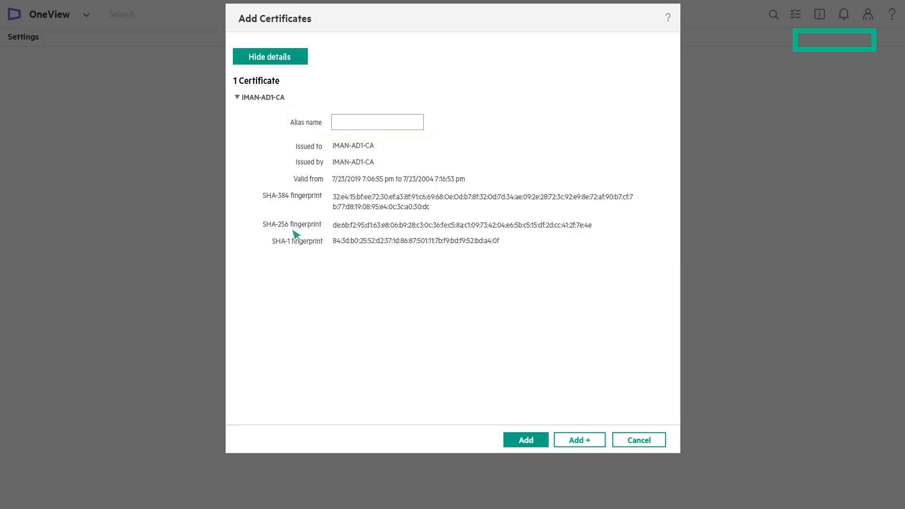
{"action": "left_click", "coordinate": [527, 442]}
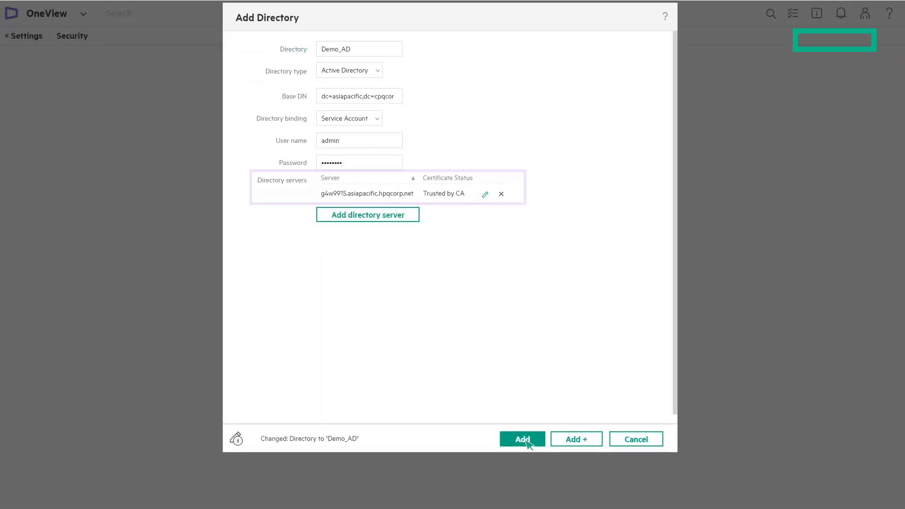
{"action": "left_click", "coordinate": [524, 440]}
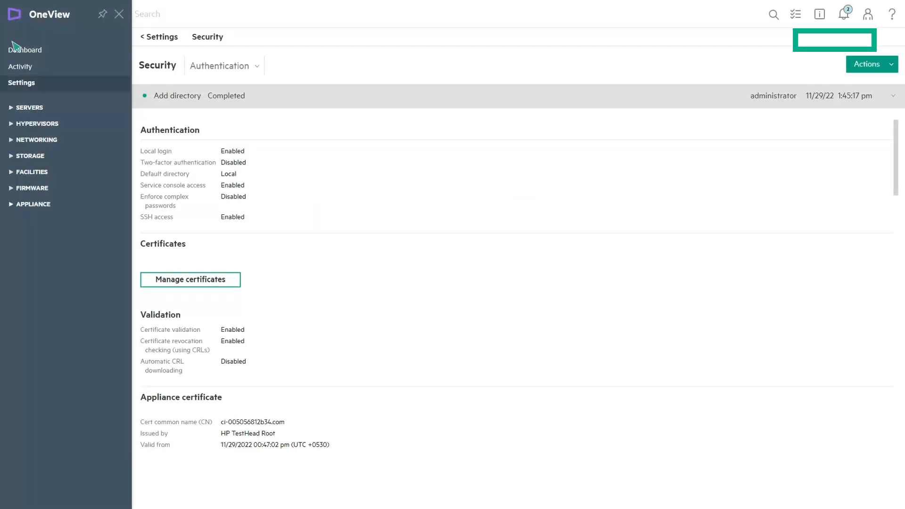
Step: Go to Users and Groups under Appliance and start adding a directory group
{"action": "left_click", "coordinate": [29, 205]}
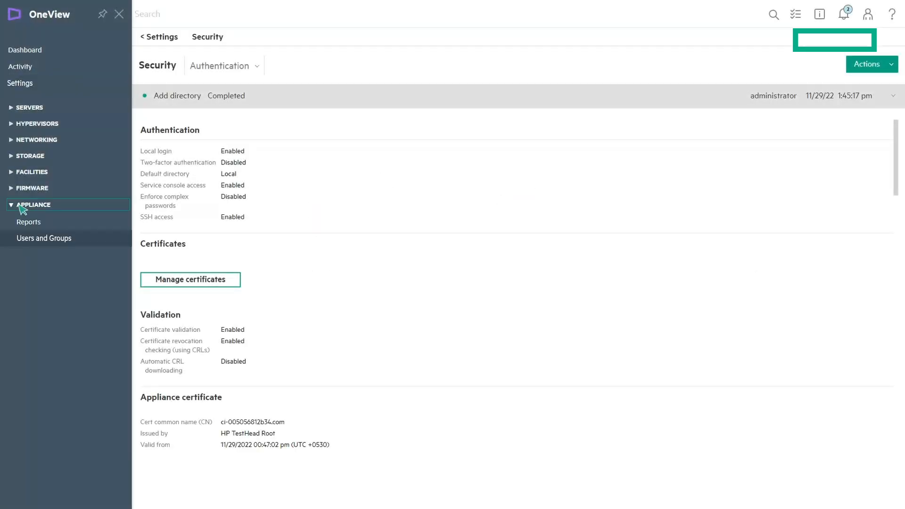
{"action": "left_click", "coordinate": [52, 242]}
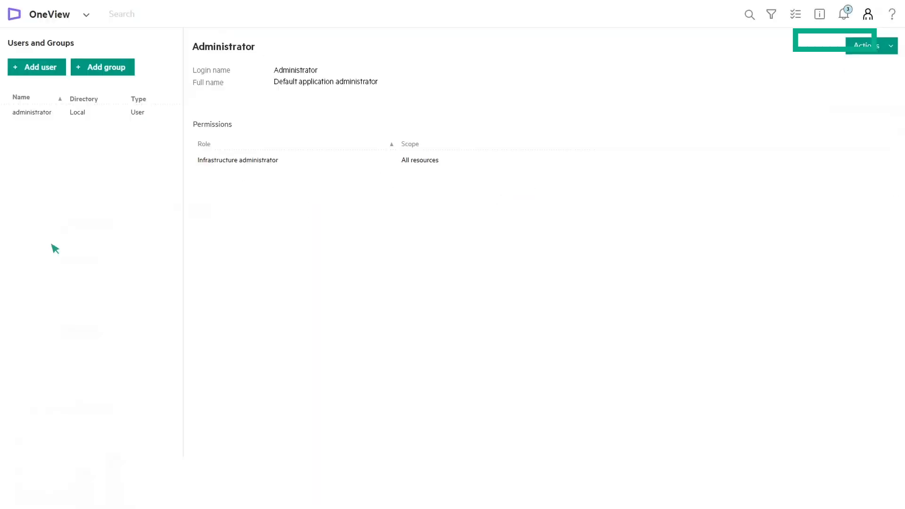
{"action": "left_click", "coordinate": [891, 52]}
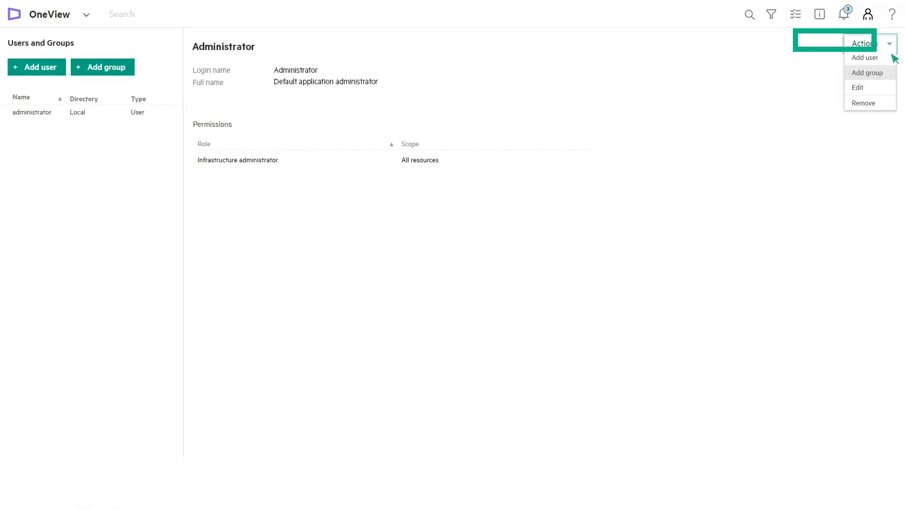
{"action": "left_click", "coordinate": [868, 78]}
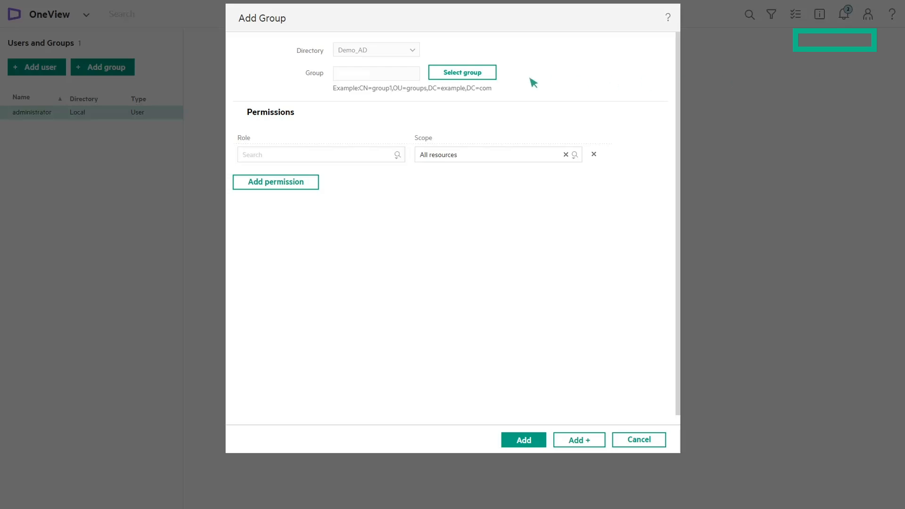
Step: Connect to Demo_AD with the account's user name and password, and select the CN=Domain Admins group under CN=Users
{"action": "left_click", "coordinate": [467, 77]}
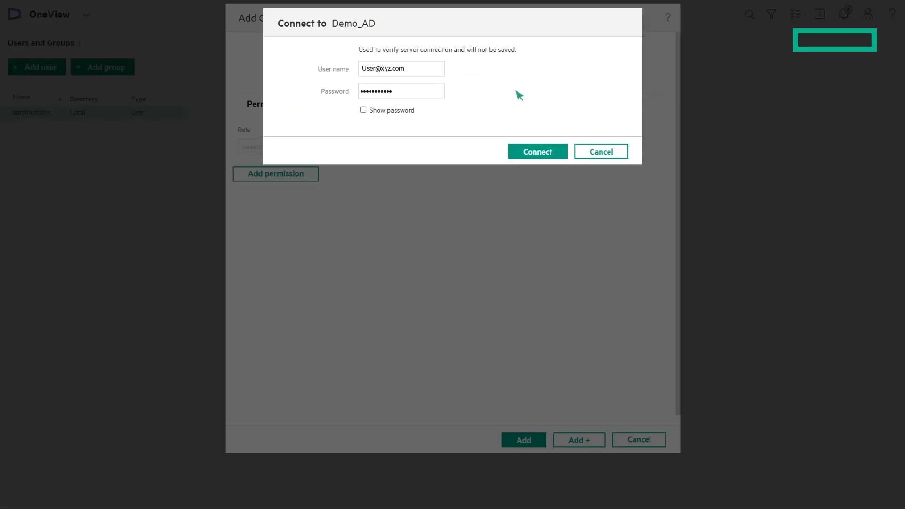
{"action": "left_click", "coordinate": [543, 156]}
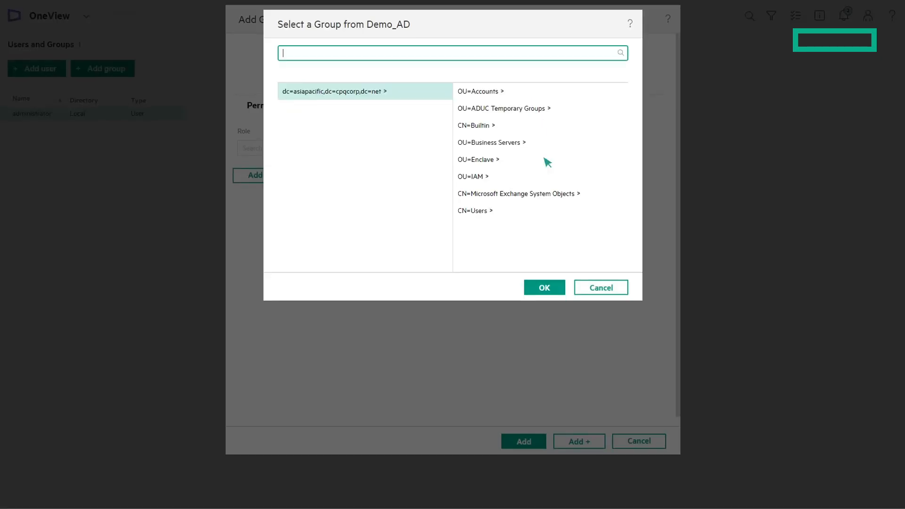
{"action": "left_click", "coordinate": [476, 214]}
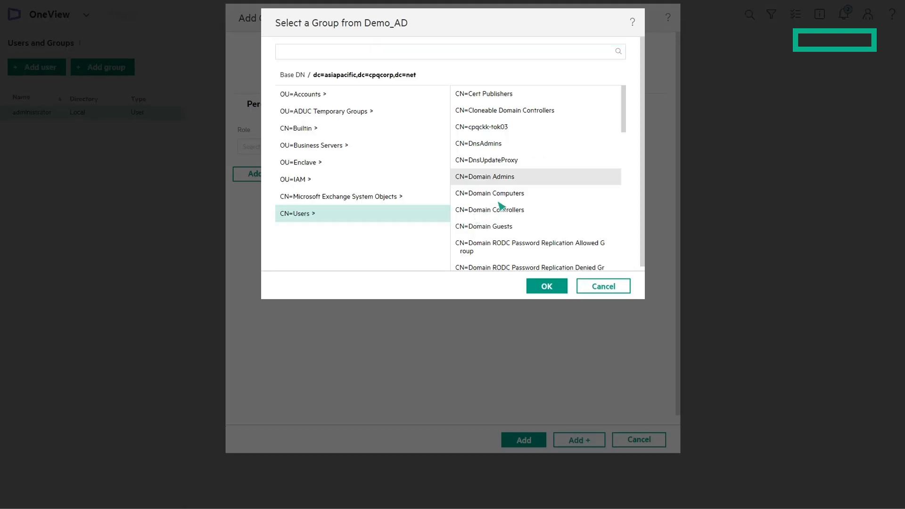
{"action": "left_click", "coordinate": [547, 288]}
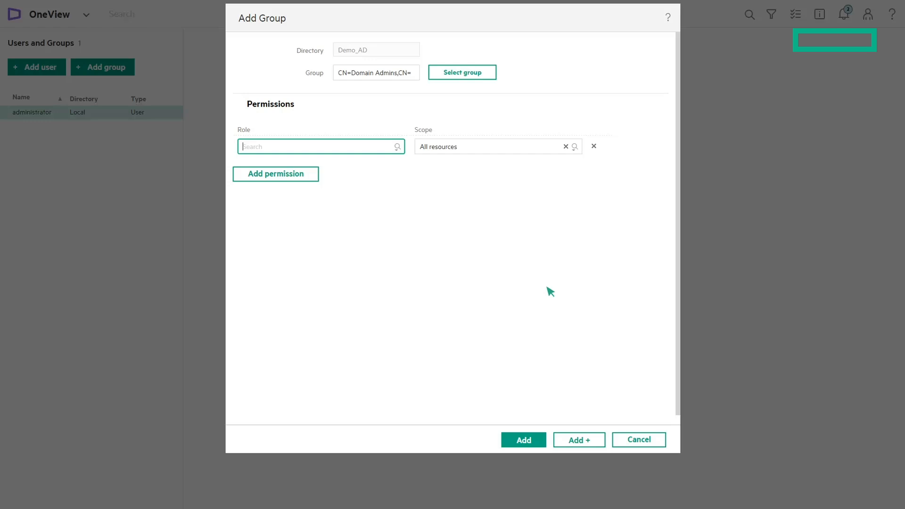
Step: Assign the group the Infrastructure administrator role with the scope All resources
{"action": "left_click", "coordinate": [399, 152]}
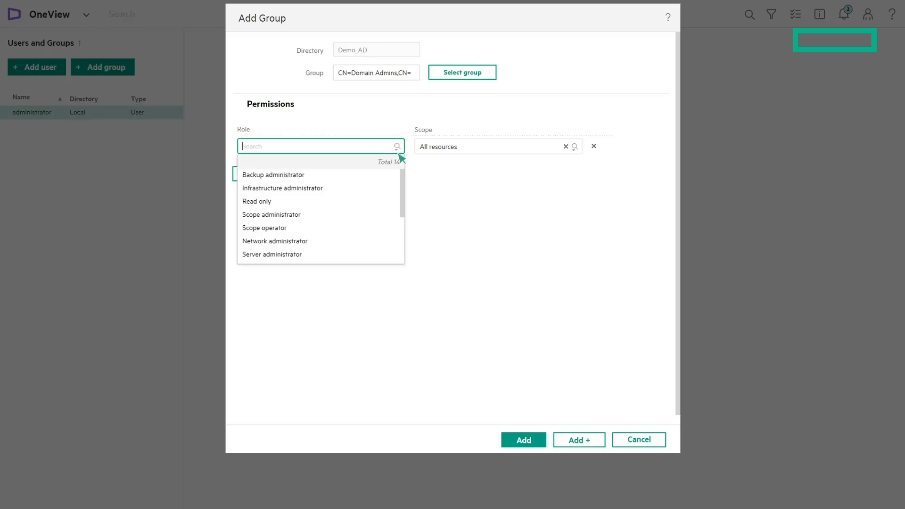
{"action": "left_click", "coordinate": [282, 188]}
{"action": "left_click", "coordinate": [574, 147]}
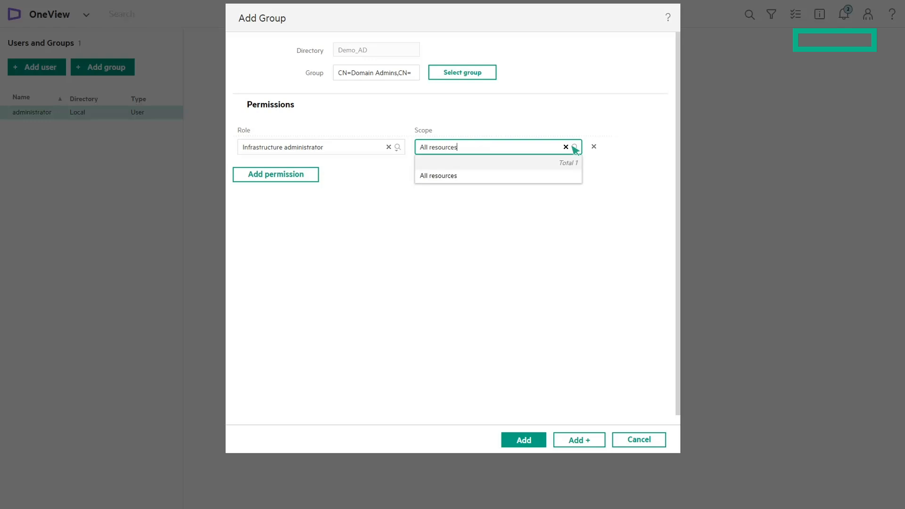
{"action": "left_click", "coordinate": [466, 177]}
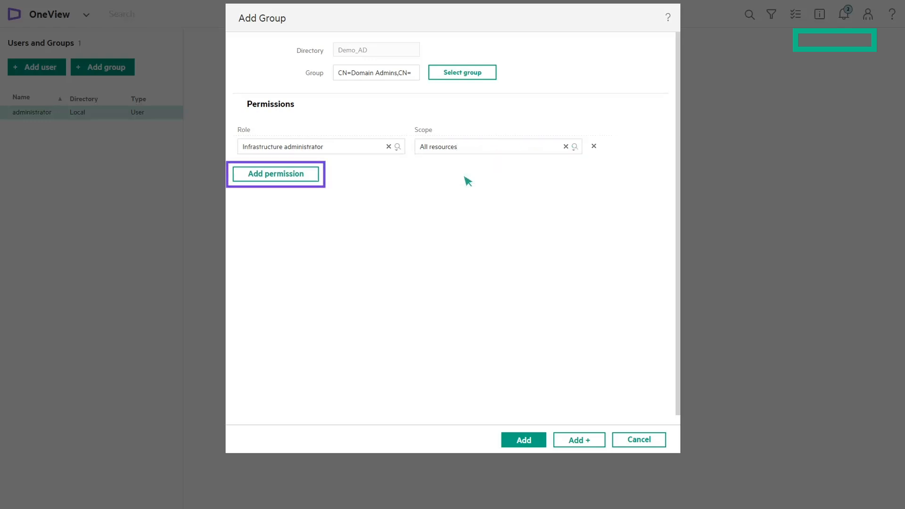
Step: Finish adding the Domain Admins directory group and log out of the local administrator session
{"action": "left_click", "coordinate": [524, 441]}
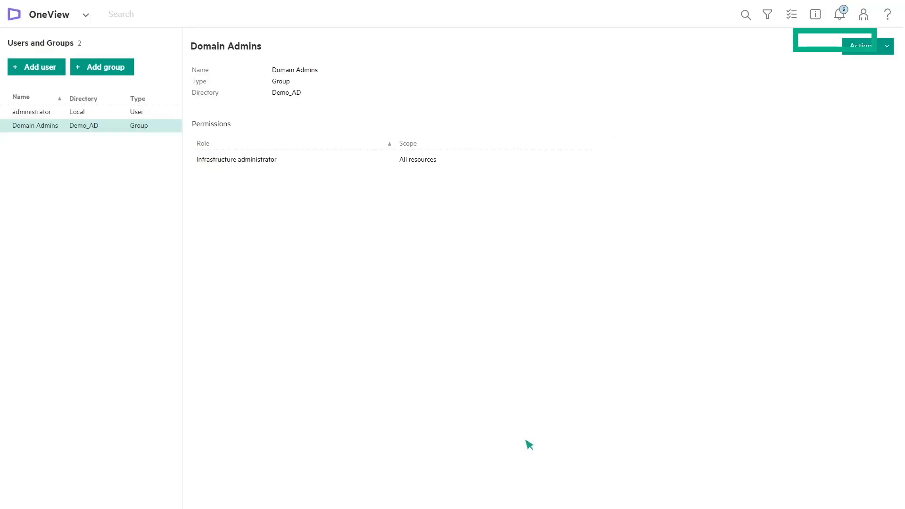
{"action": "left_click", "coordinate": [863, 15]}
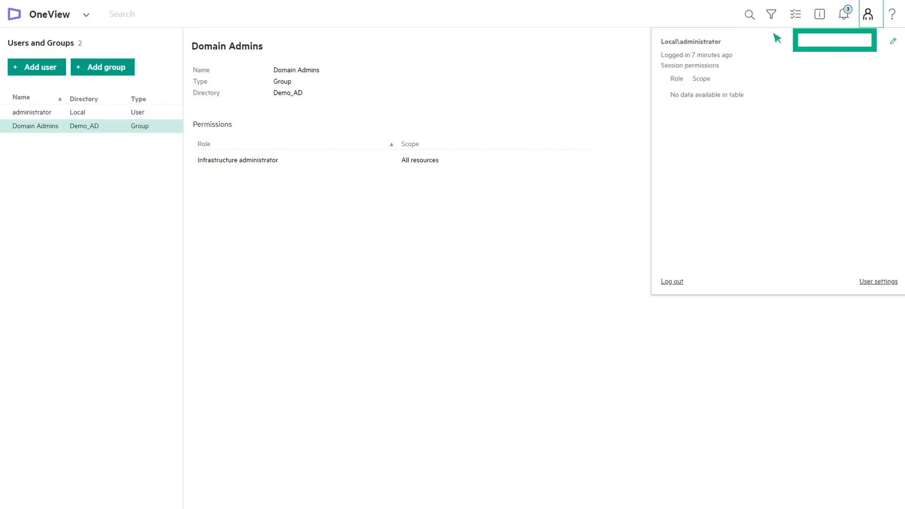
{"action": "left_click", "coordinate": [672, 283]}
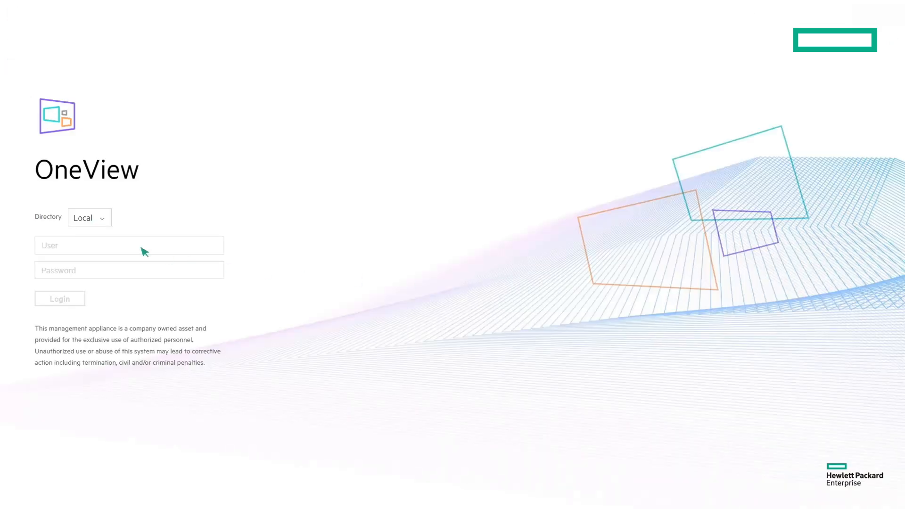
Step: Log in through the Demo_AD directory with the directory account's user name and password
{"action": "left_click", "coordinate": [102, 219]}
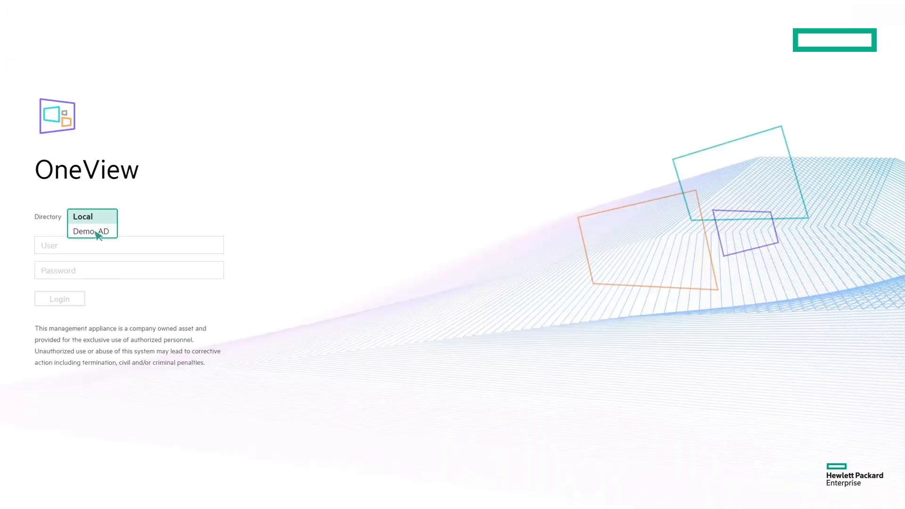
{"action": "left_click", "coordinate": [97, 232]}
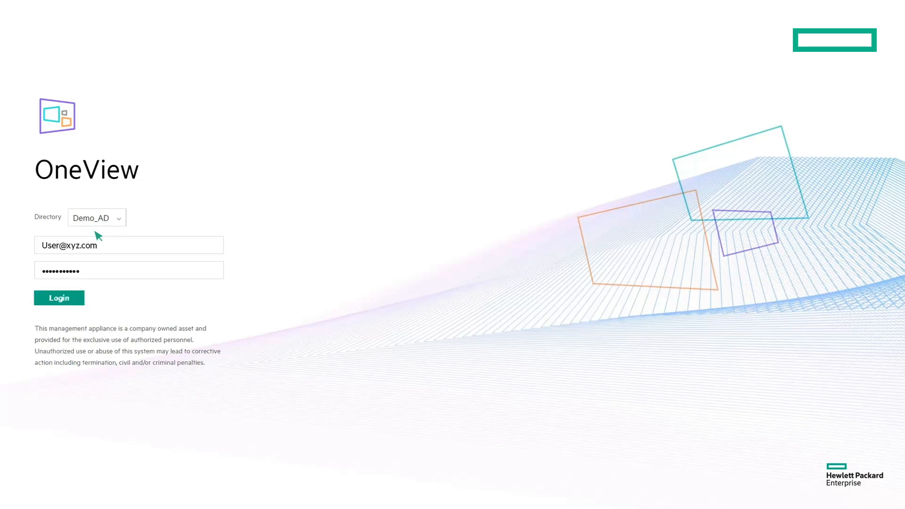
{"action": "left_click", "coordinate": [63, 300]}
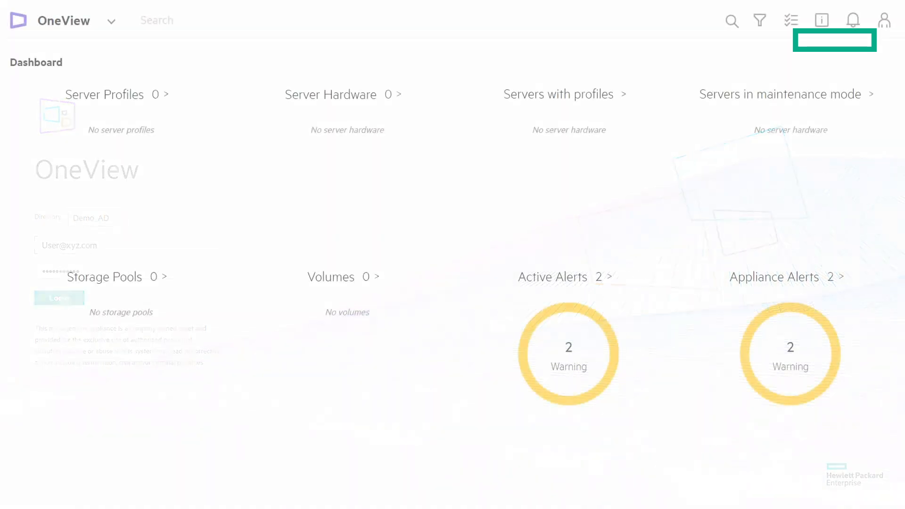